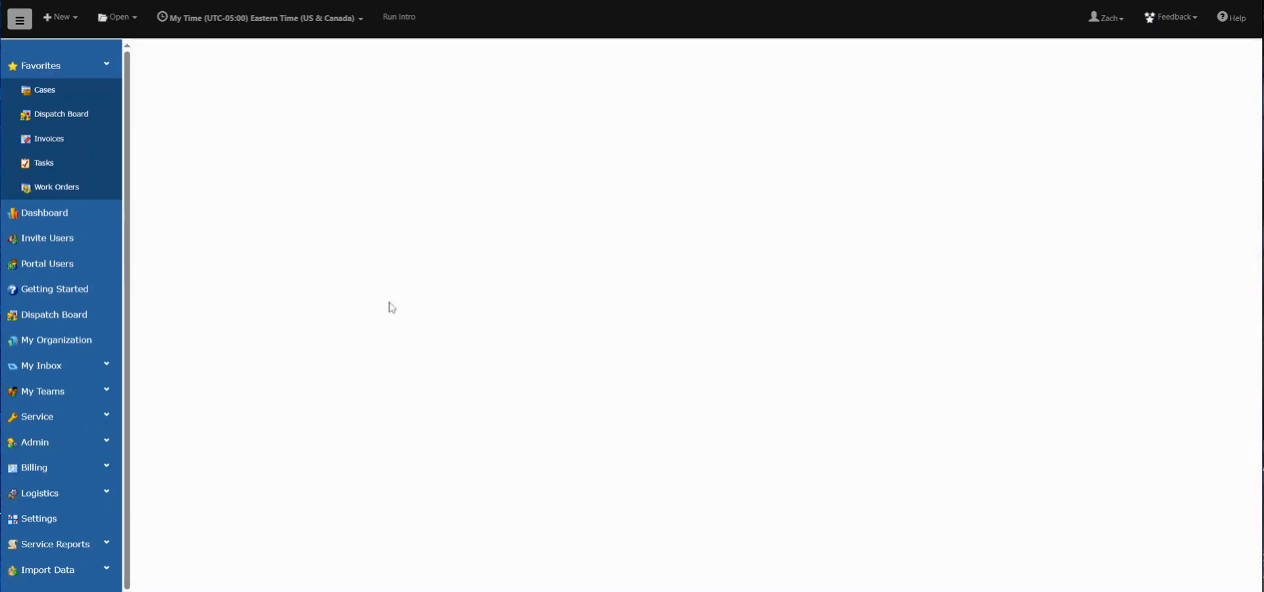
Create a new case and select the contact belonging to the Big D Auto Repair site.
{"action": "left_click", "coordinate": [57, 20]}
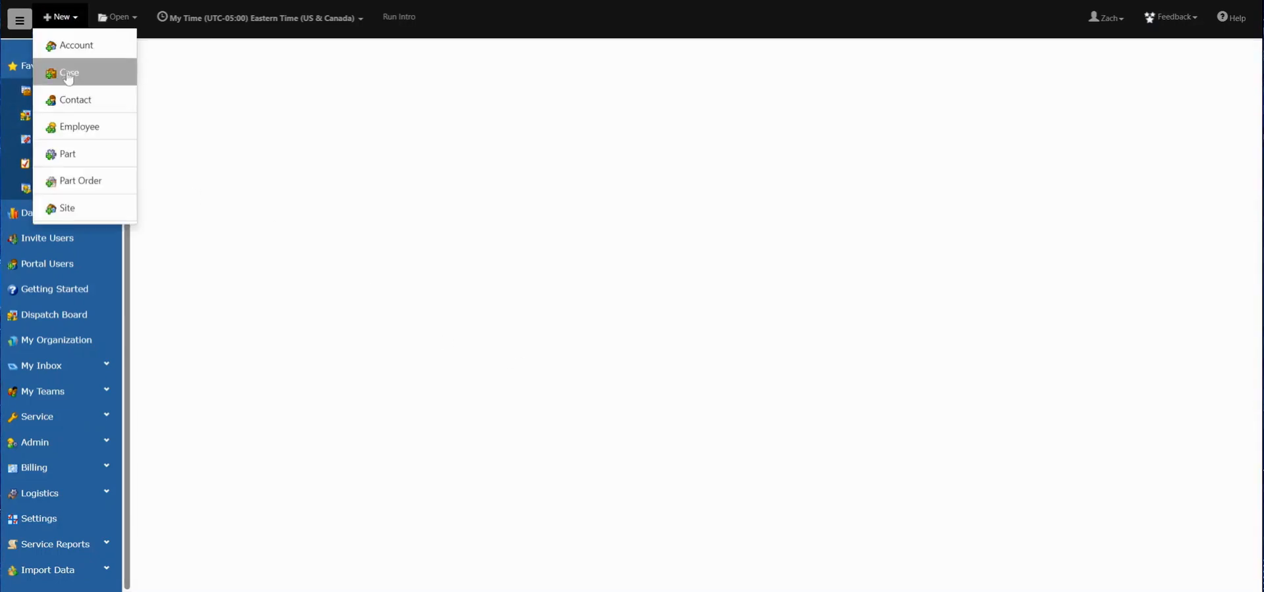
{"action": "left_click", "coordinate": [67, 74]}
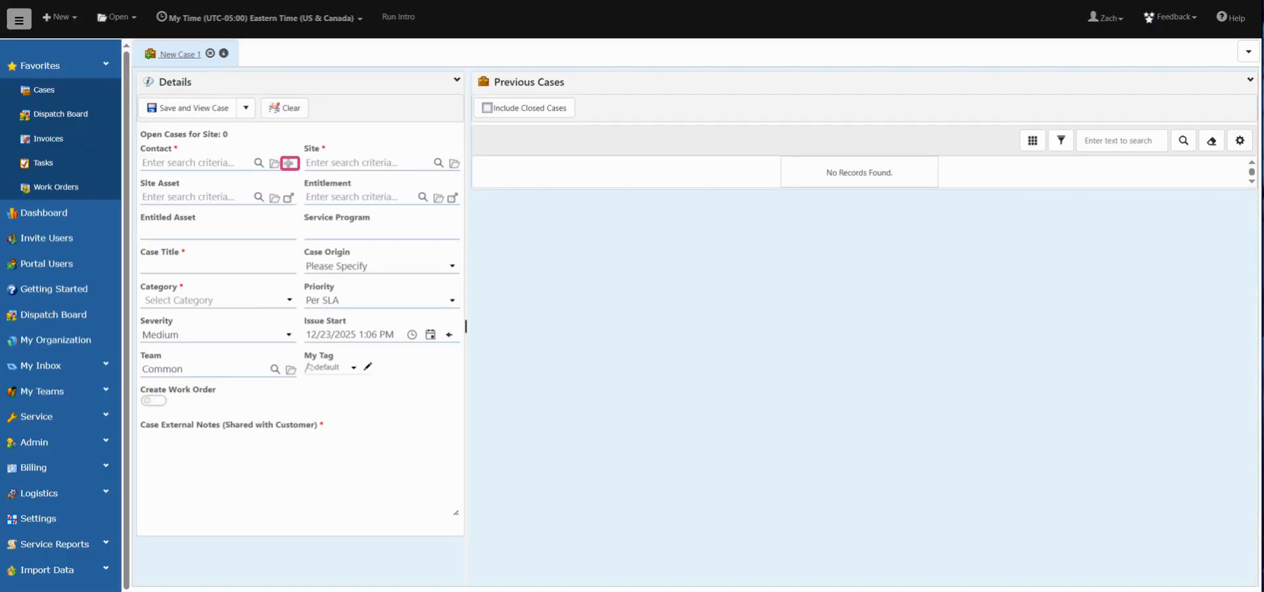
{"action": "left_click", "coordinate": [259, 163]}
{"action": "scroll", "coordinate": [290, 239], "scroll_direction": "down", "scroll_amount": 6}
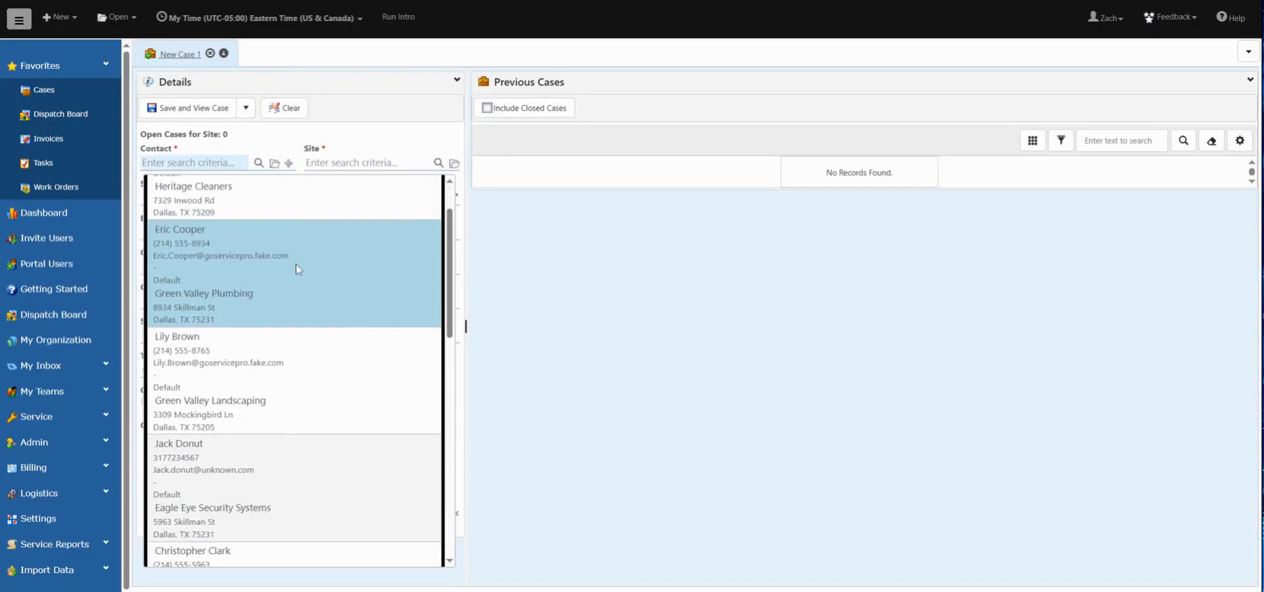
{"action": "scroll", "coordinate": [298, 268], "scroll_direction": "down", "scroll_amount": 5}
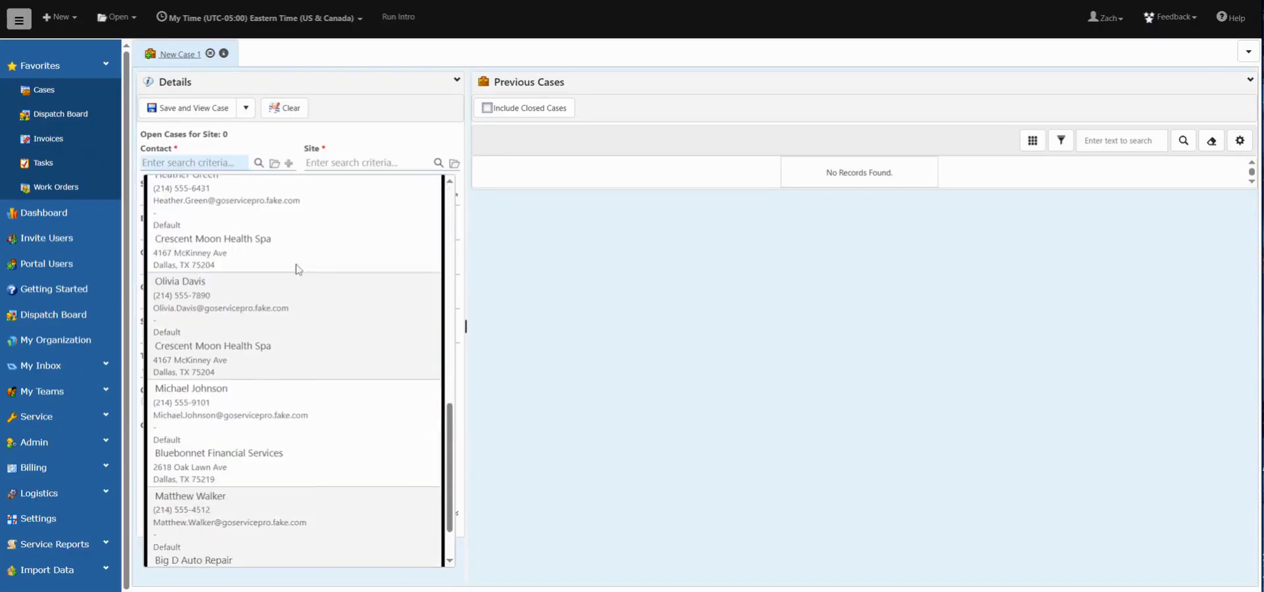
{"action": "left_click", "coordinate": [231, 465]}
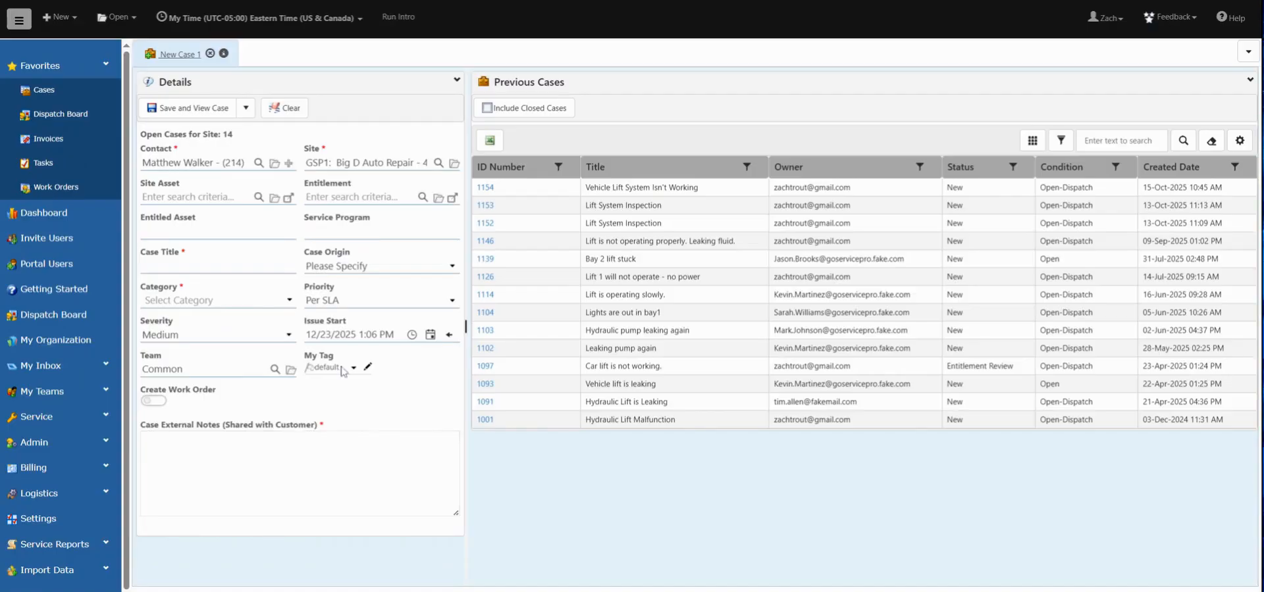
Set the case's site asset to the HEAT-055 heating element under the VLS-8943 vehicle lift system.
{"action": "left_click", "coordinate": [288, 198]}
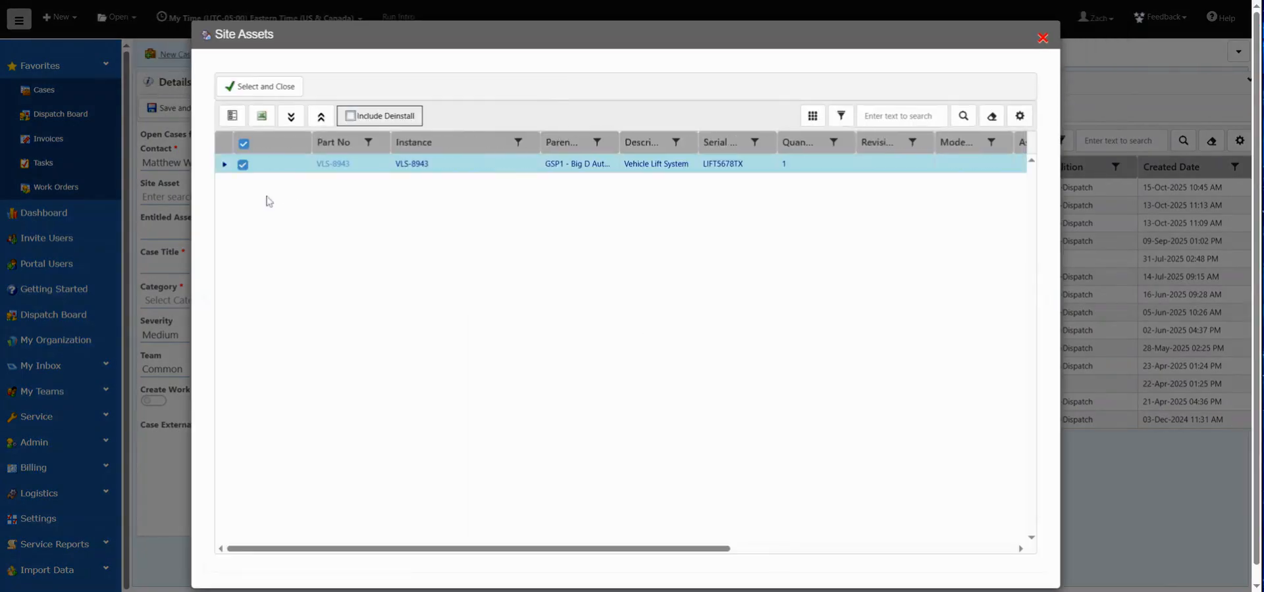
{"action": "left_click", "coordinate": [224, 164]}
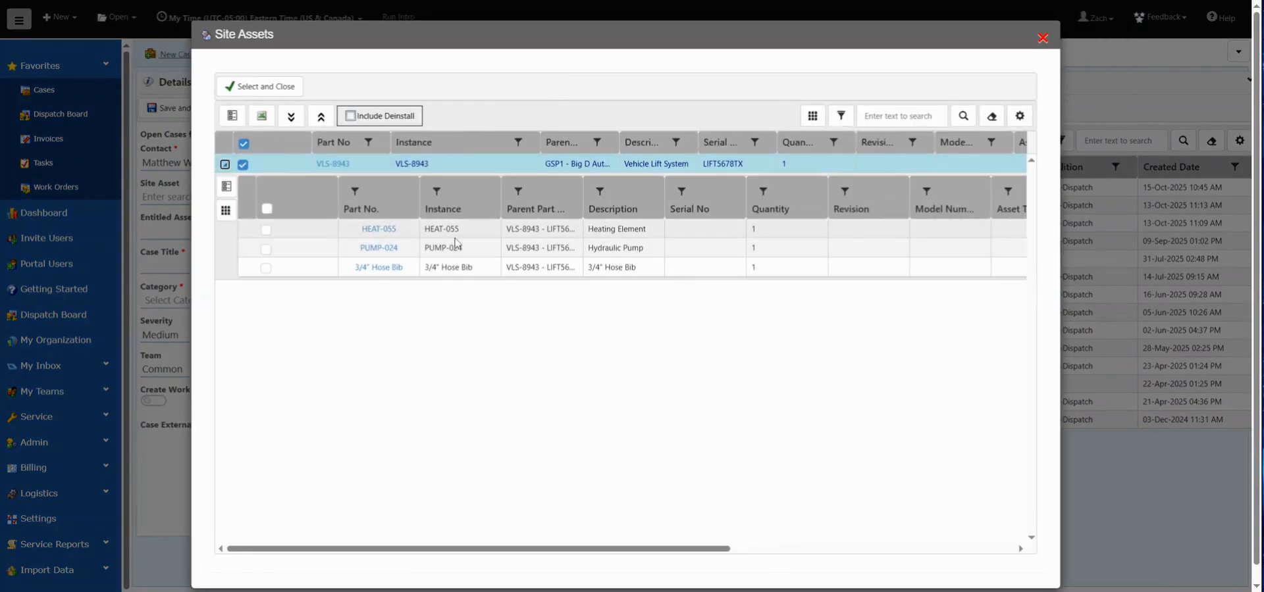
{"action": "left_click", "coordinate": [457, 235]}
{"action": "left_click", "coordinate": [260, 86]}
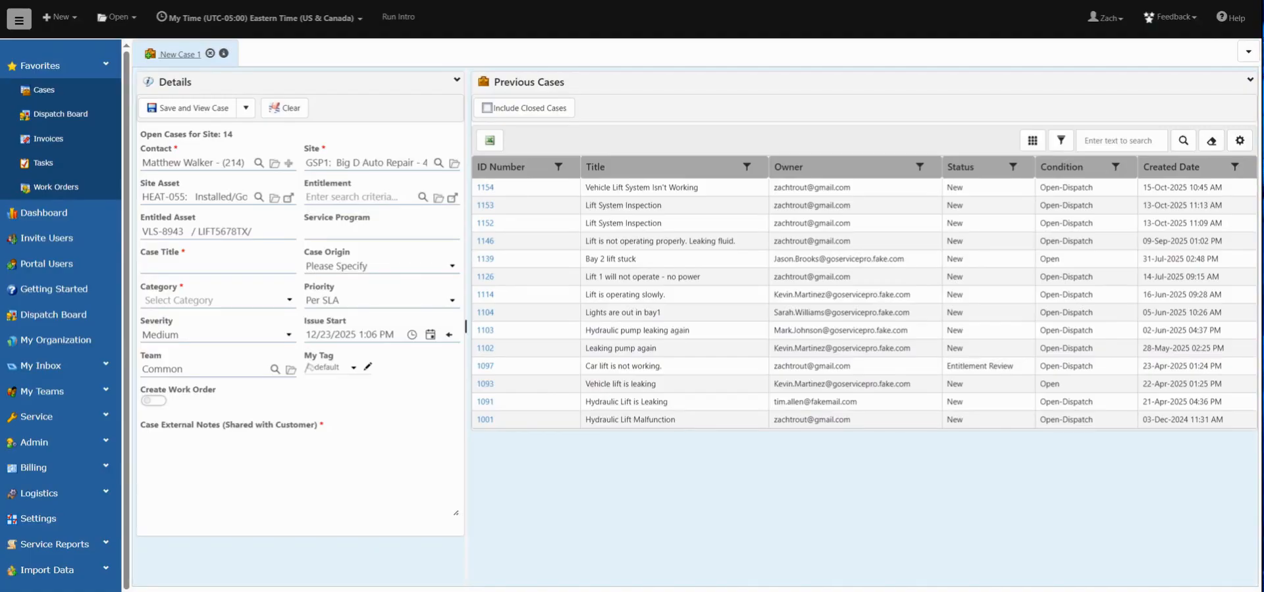
Set the case's entitlement to the VLS-8943 site part under Big D Auto Repair's contract.
{"action": "left_click", "coordinate": [452, 198]}
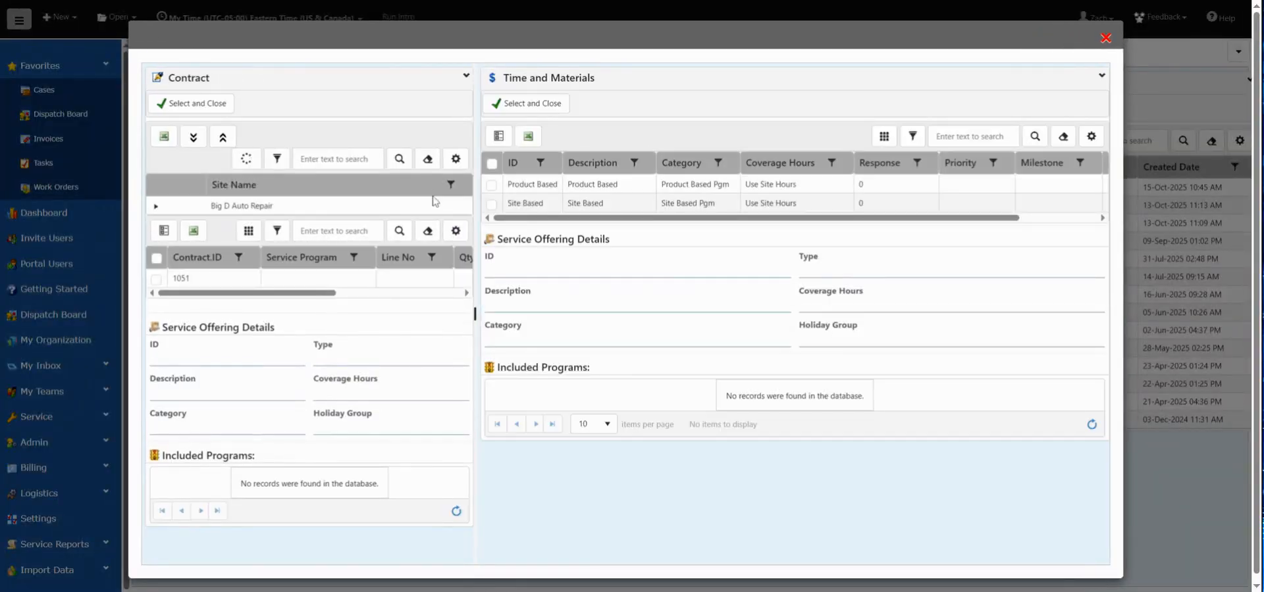
{"action": "left_click", "coordinate": [156, 206]}
{"action": "left_click", "coordinate": [322, 270]}
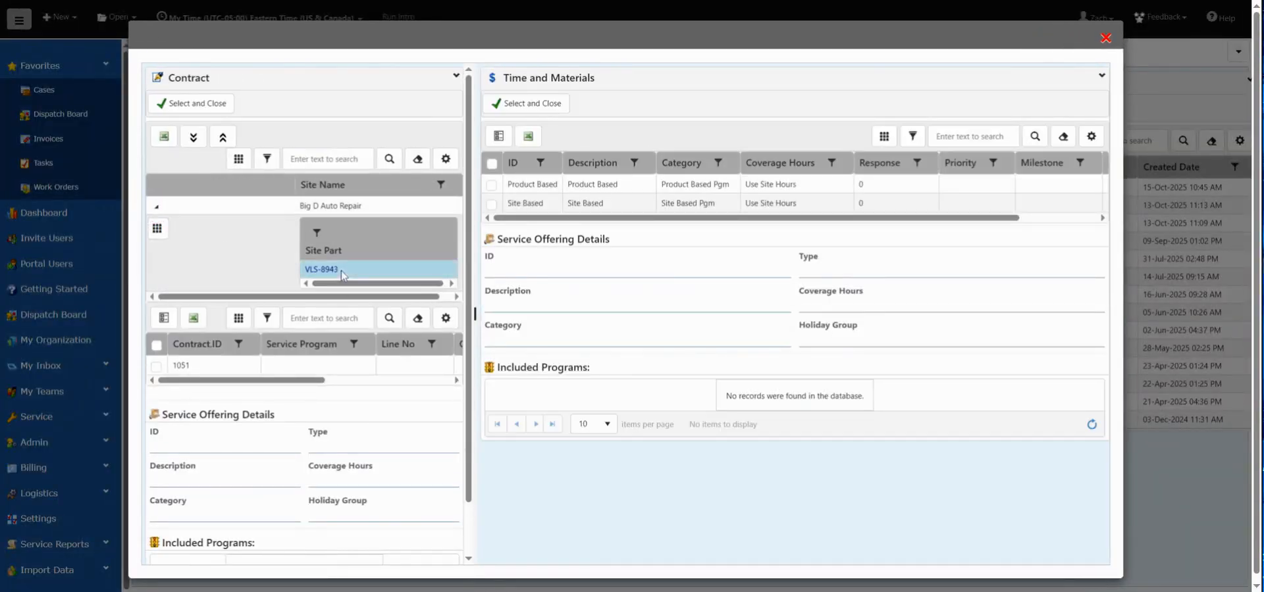
{"action": "left_click", "coordinate": [191, 104]}
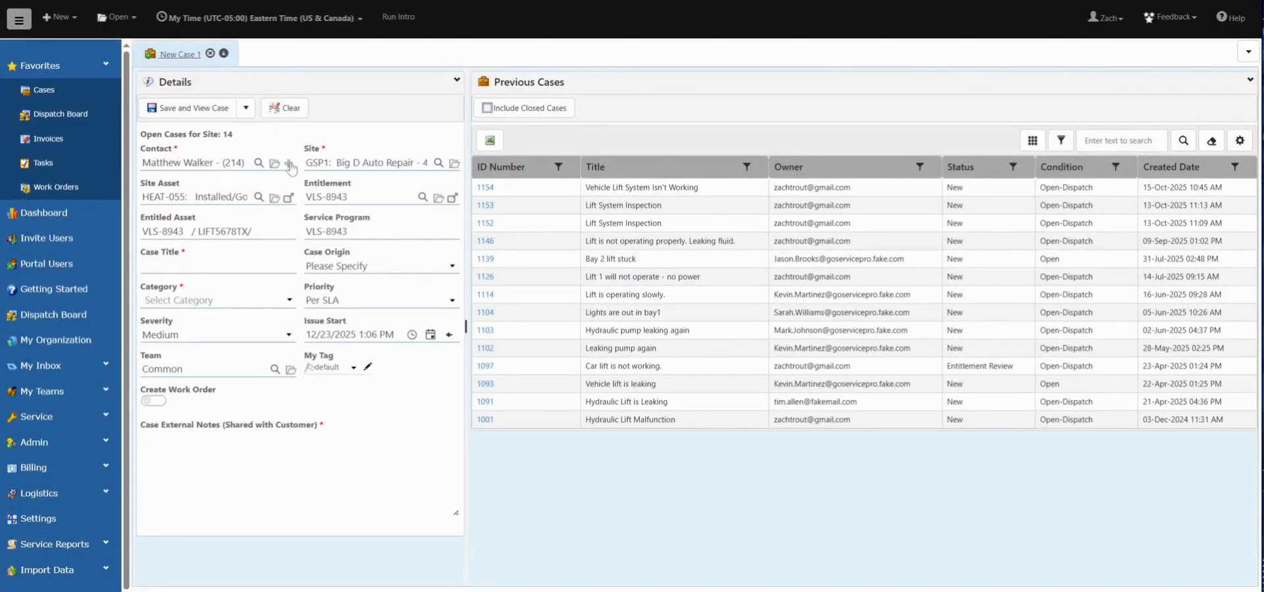
Title the case "Replace Heating Element" and set its origin to Phone.
{"action": "left_click", "coordinate": [266, 266]}
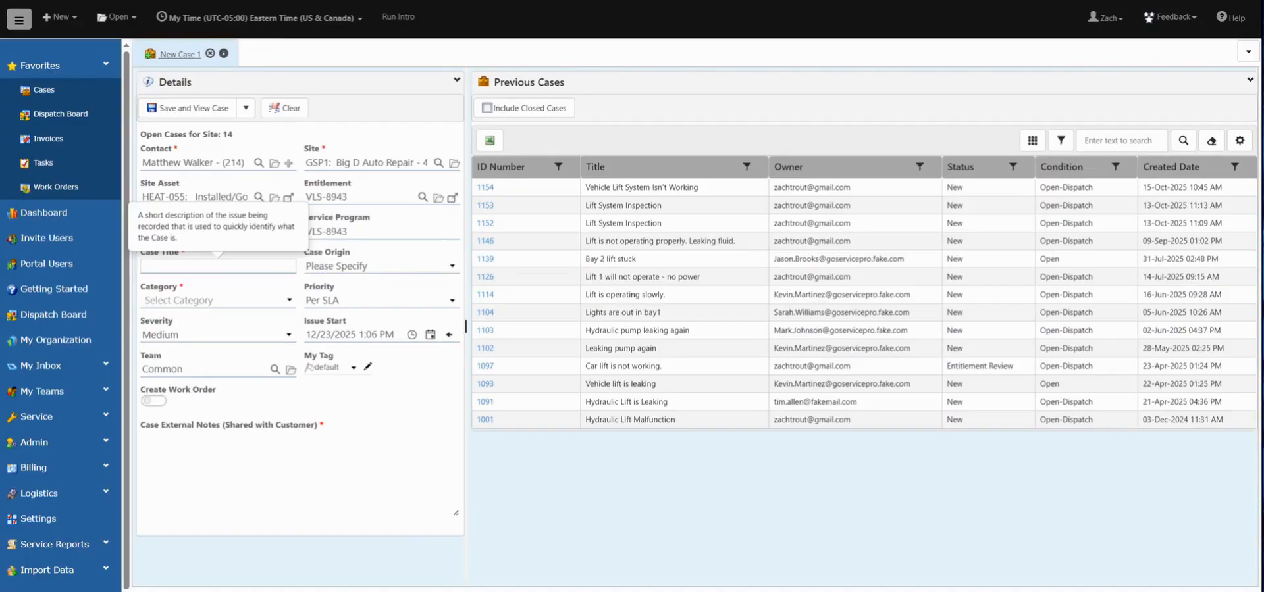
{"action": "type", "text": "Replace Heating Element"}
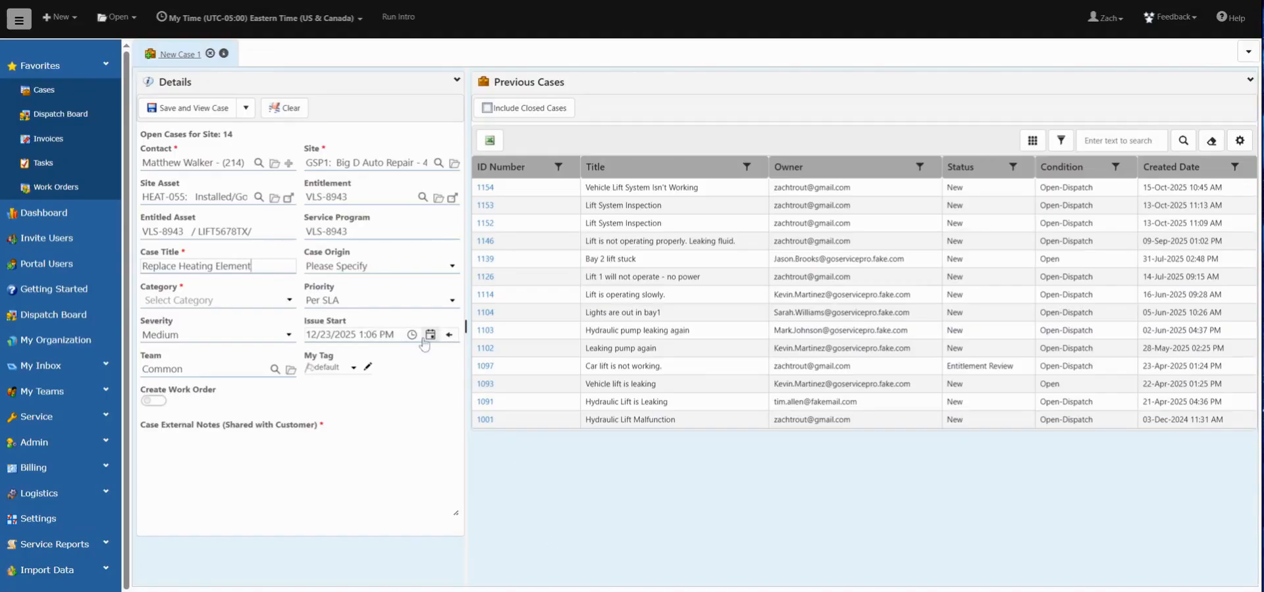
{"action": "left_click", "coordinate": [454, 266]}
{"action": "left_click", "coordinate": [398, 308]}
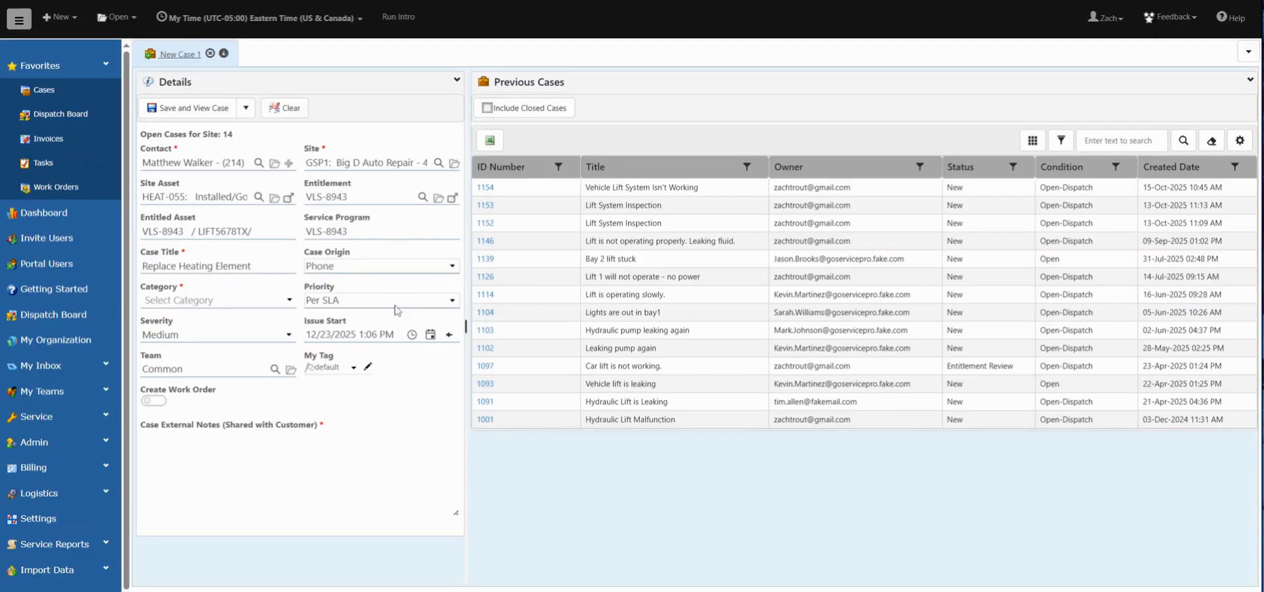
Set the case category to Service with Regular as the second level.
{"action": "mouse_move", "coordinate": [293, 308]}
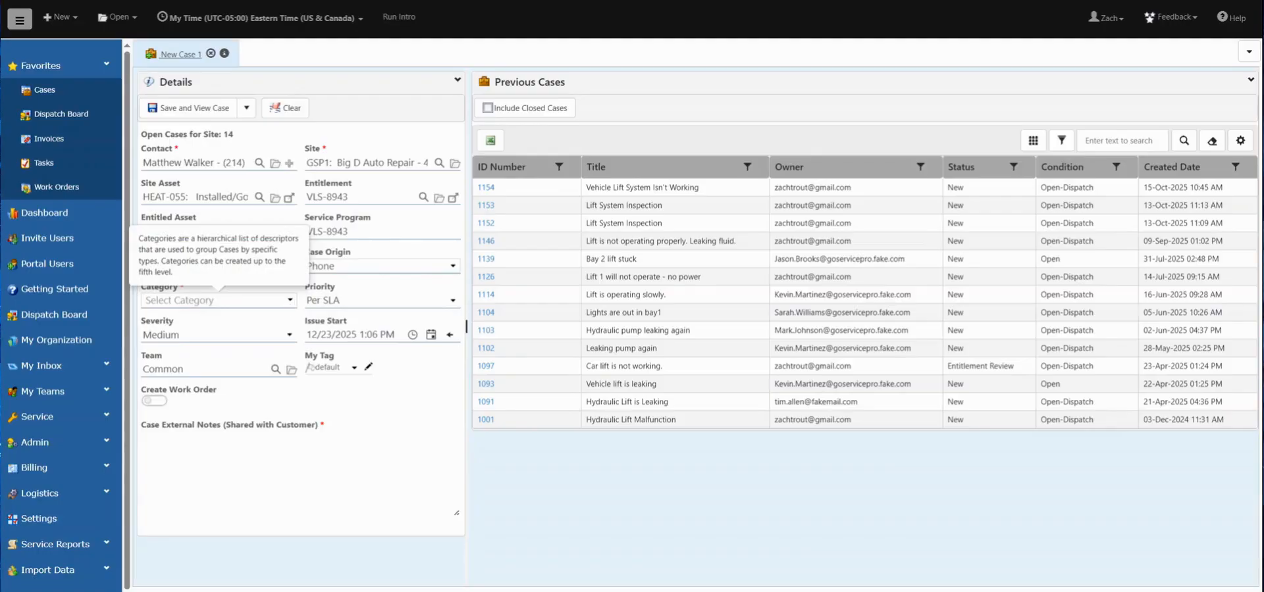
{"action": "left_click", "coordinate": [291, 304]}
{"action": "left_click", "coordinate": [274, 330]}
{"action": "left_click", "coordinate": [273, 338]}
{"action": "left_click", "coordinate": [268, 342]}
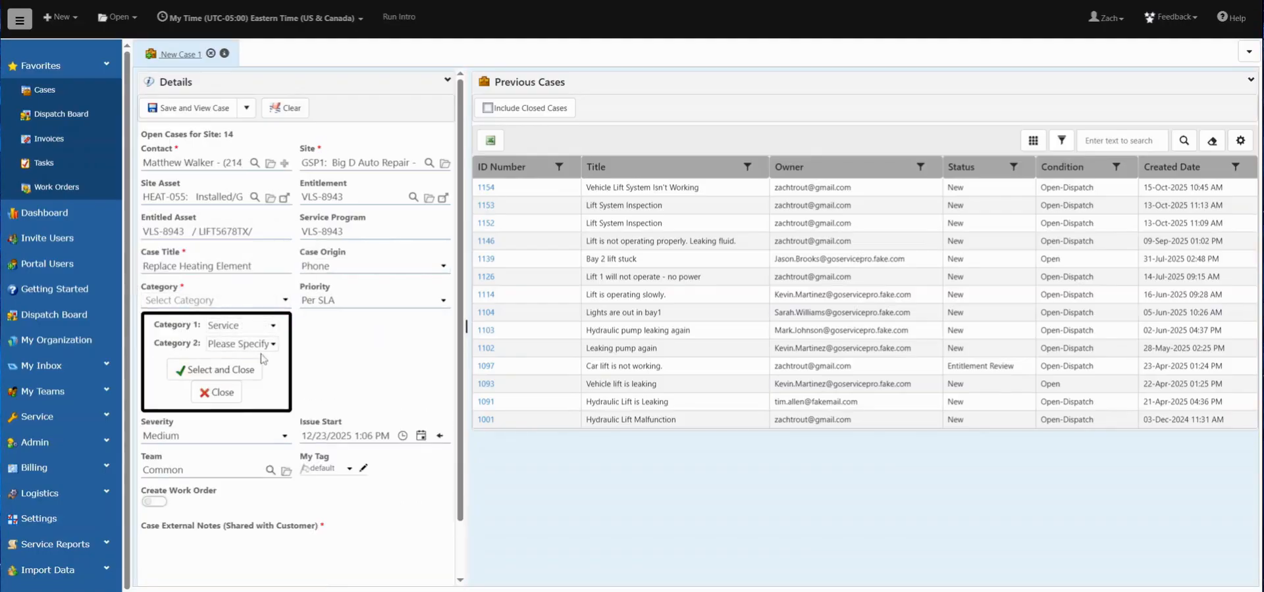
{"action": "left_click", "coordinate": [260, 356]}
{"action": "left_click", "coordinate": [222, 388]}
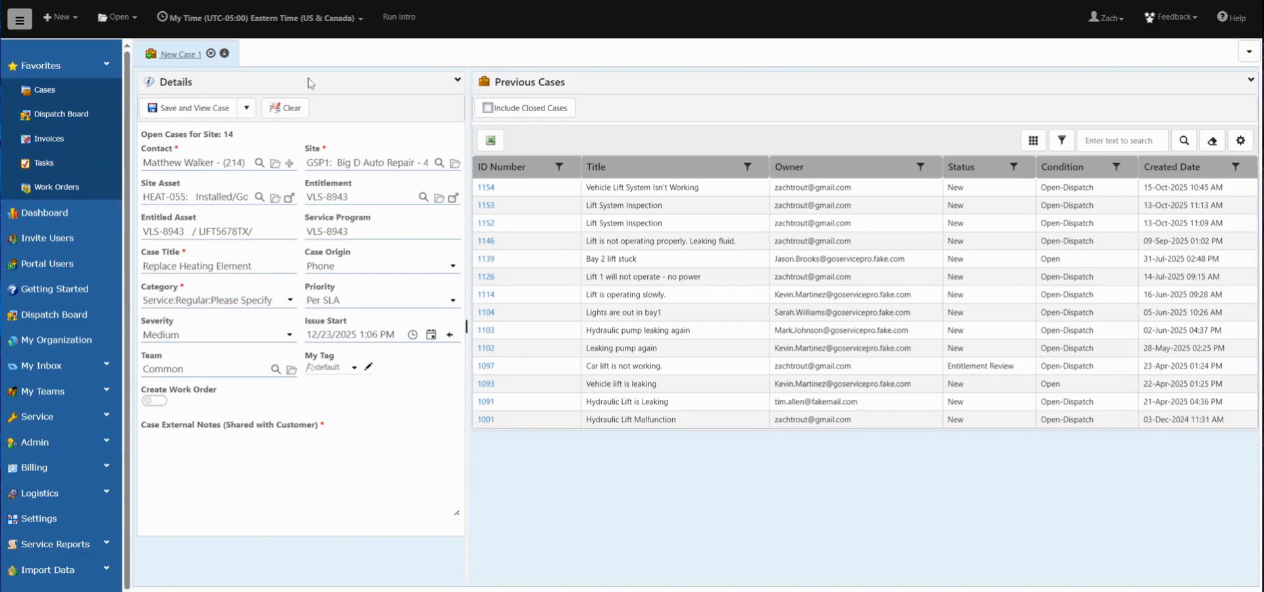
Set the case priority to P2 - Urgent and the severity to High.
{"action": "left_click", "coordinate": [383, 305]}
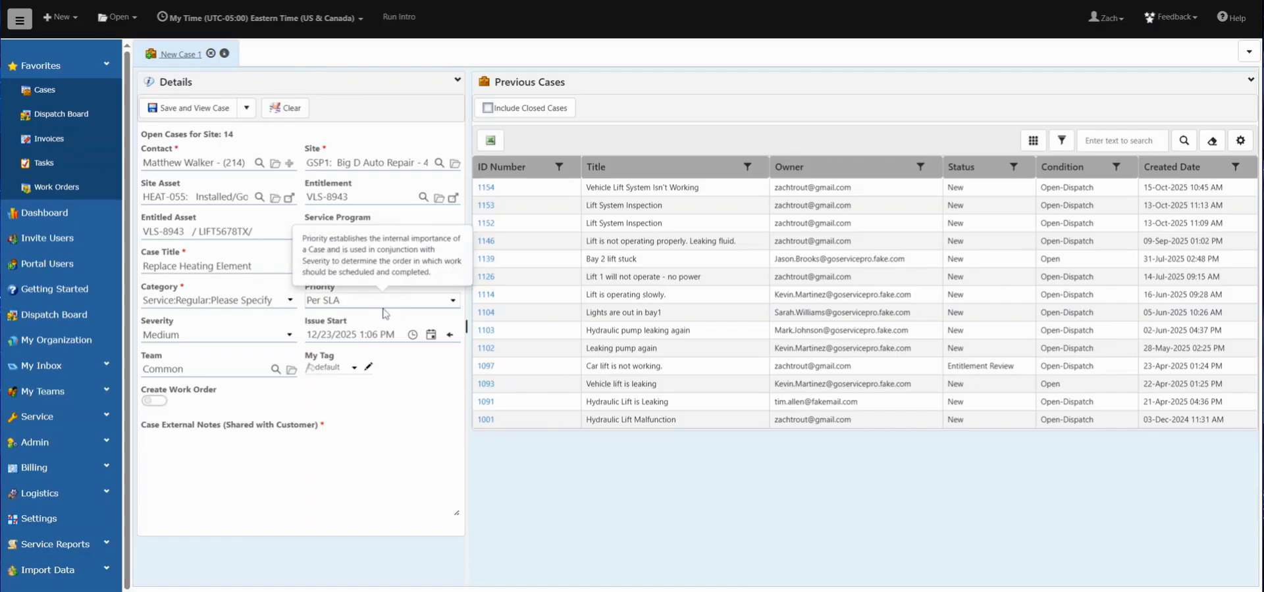
{"action": "left_click", "coordinate": [379, 347]}
{"action": "left_click", "coordinate": [224, 338]}
{"action": "left_click", "coordinate": [202, 398]}
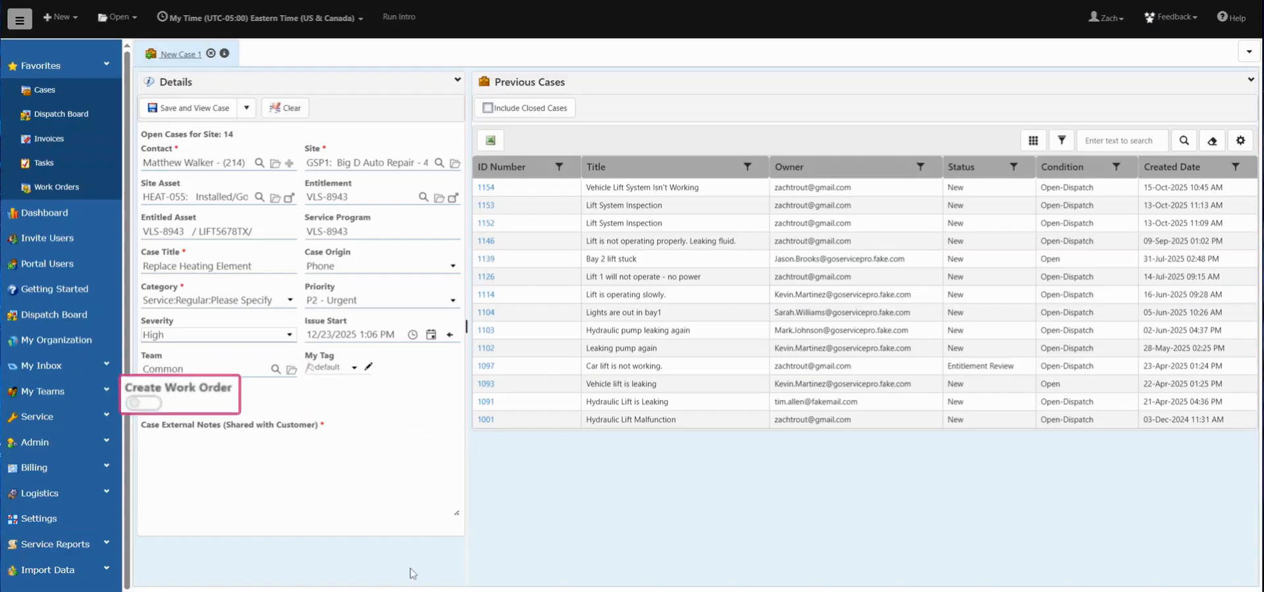
Enable work order creation and enter the external note "Customer called to replace heating element.".
{"action": "left_click", "coordinate": [151, 403]}
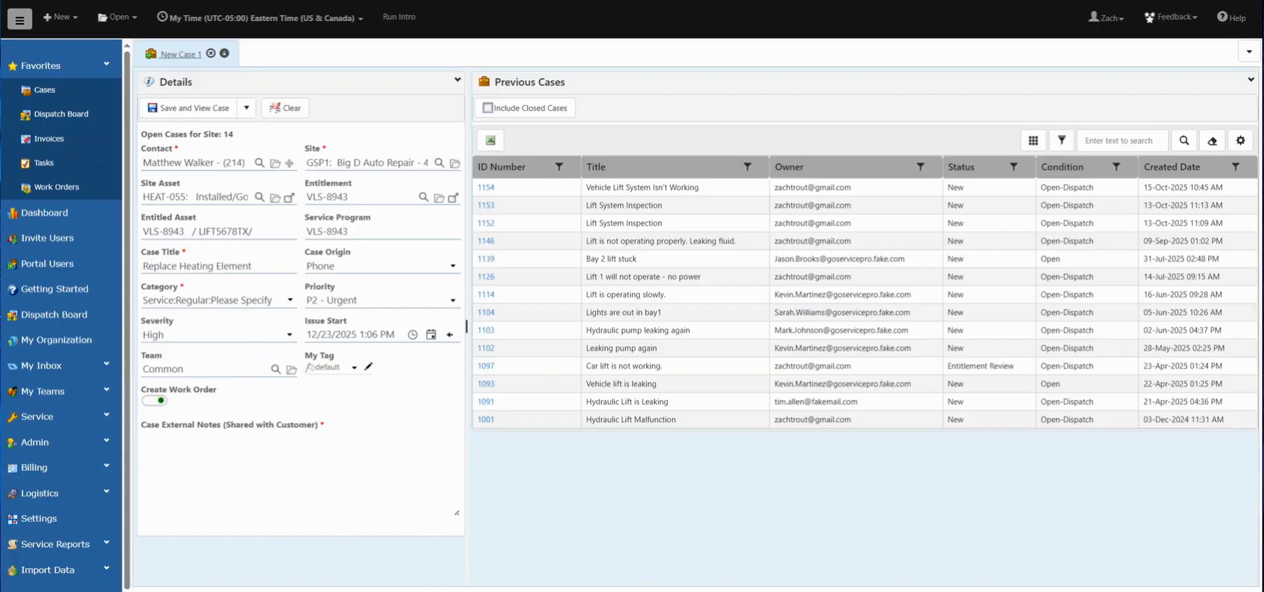
{"action": "left_click", "coordinate": [227, 455]}
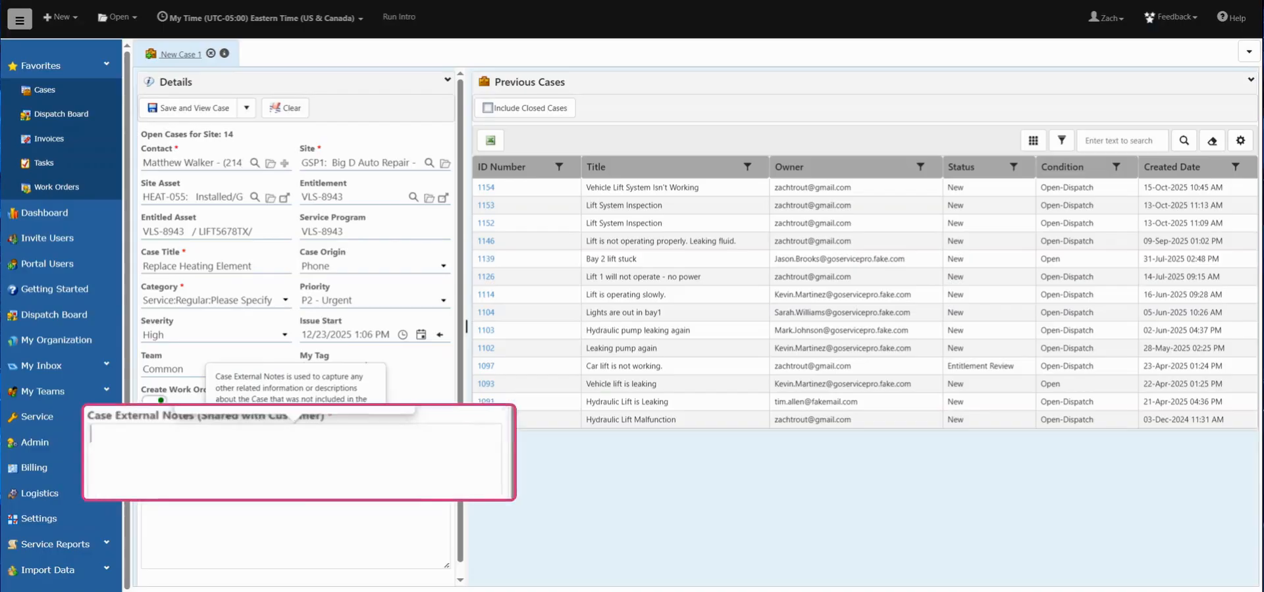
{"action": "type", "text": "Cus"}
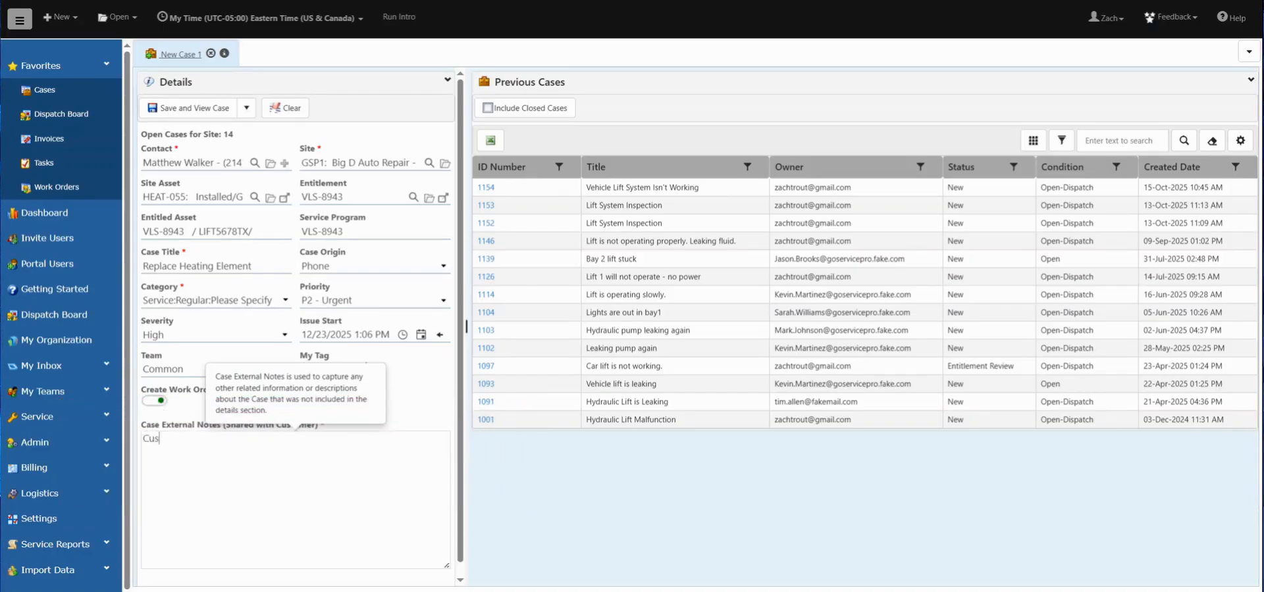
{"action": "type", "text": "tomer called to replace heating element."}
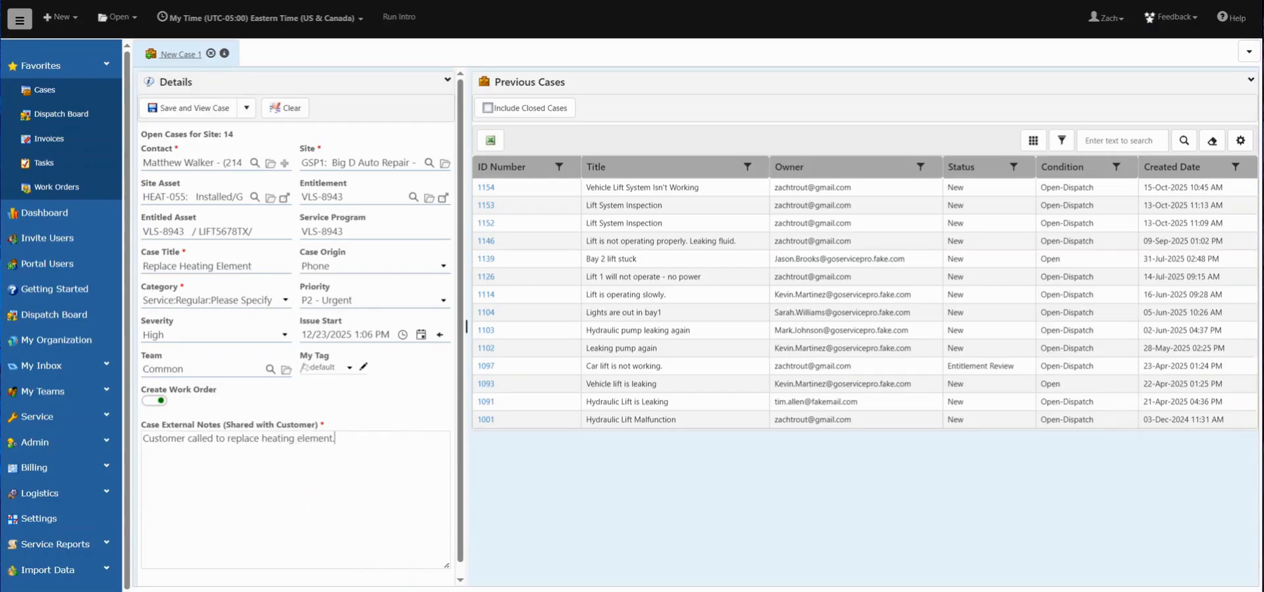
Open the save options for the new case.
{"action": "left_click", "coordinate": [248, 109]}
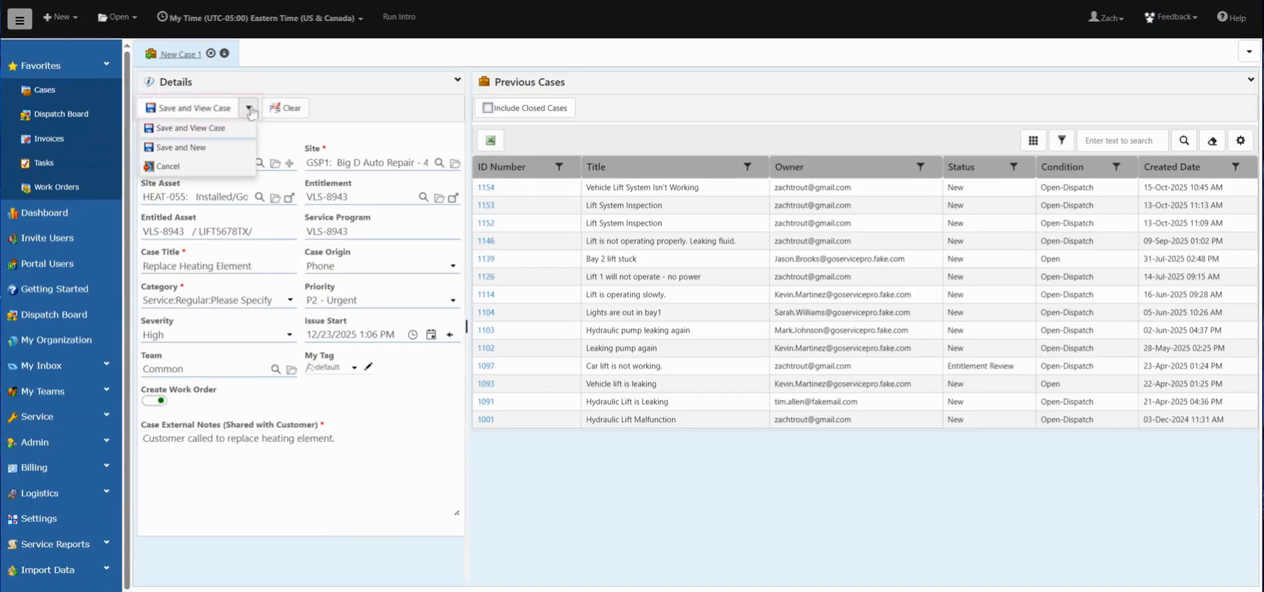